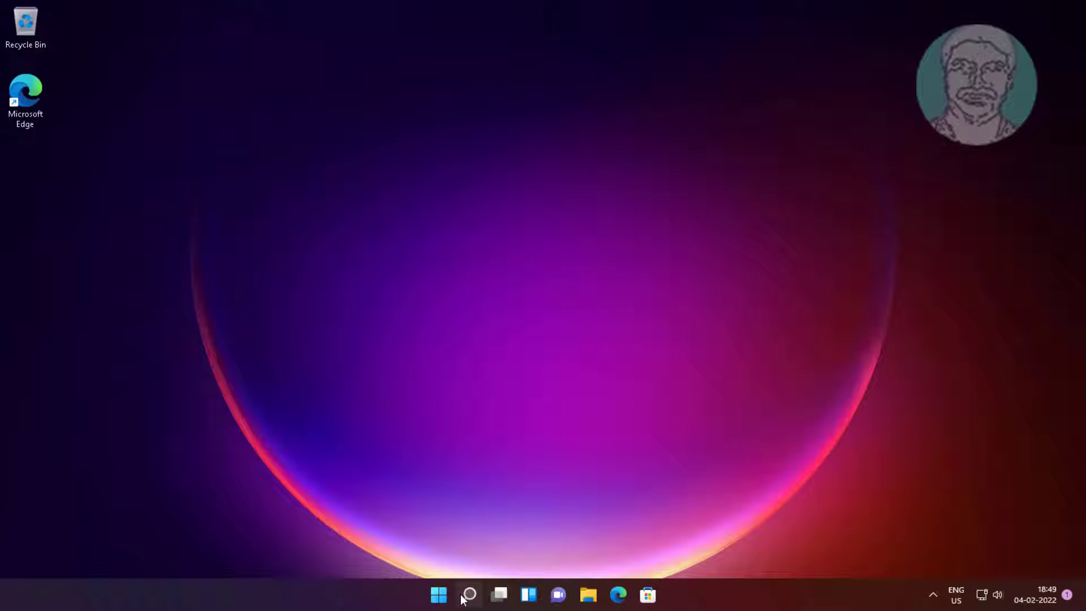
- Search for "device manager" and launch Device Manager from the best match
click(468, 594)
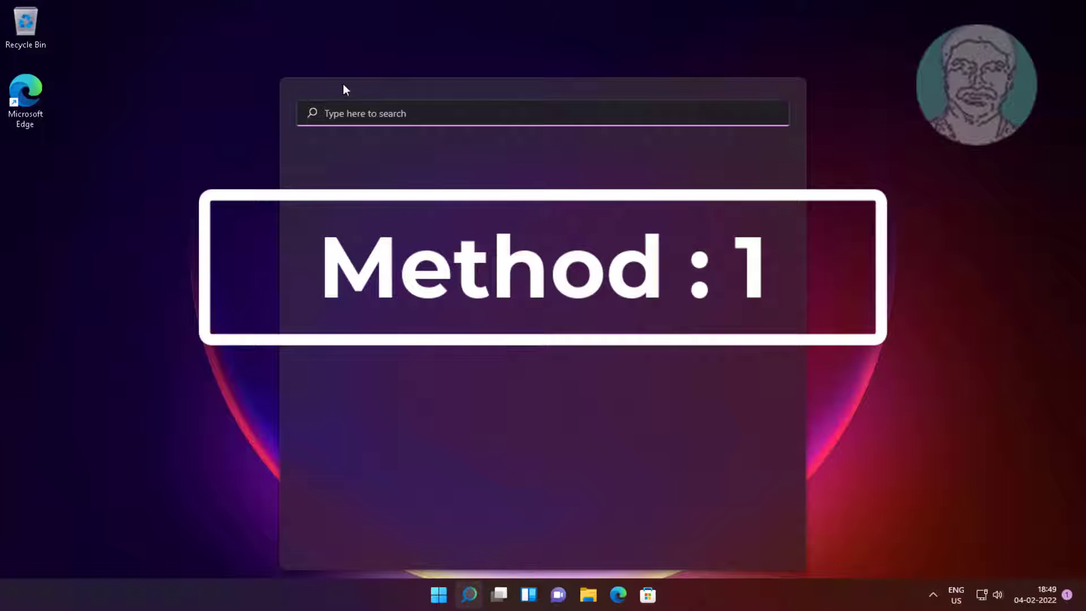
text(device)
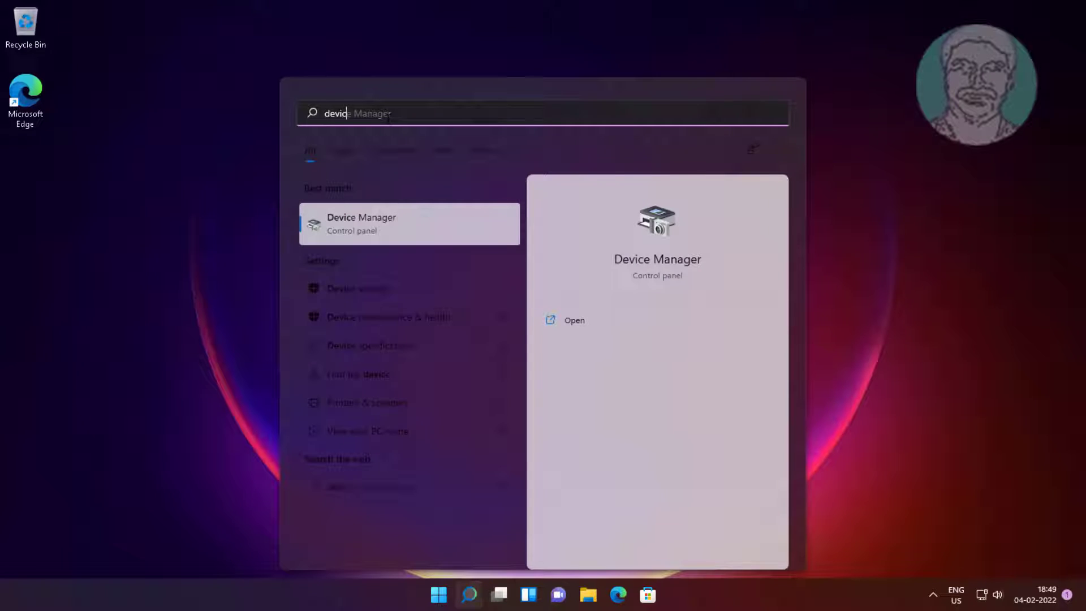
text( manager)
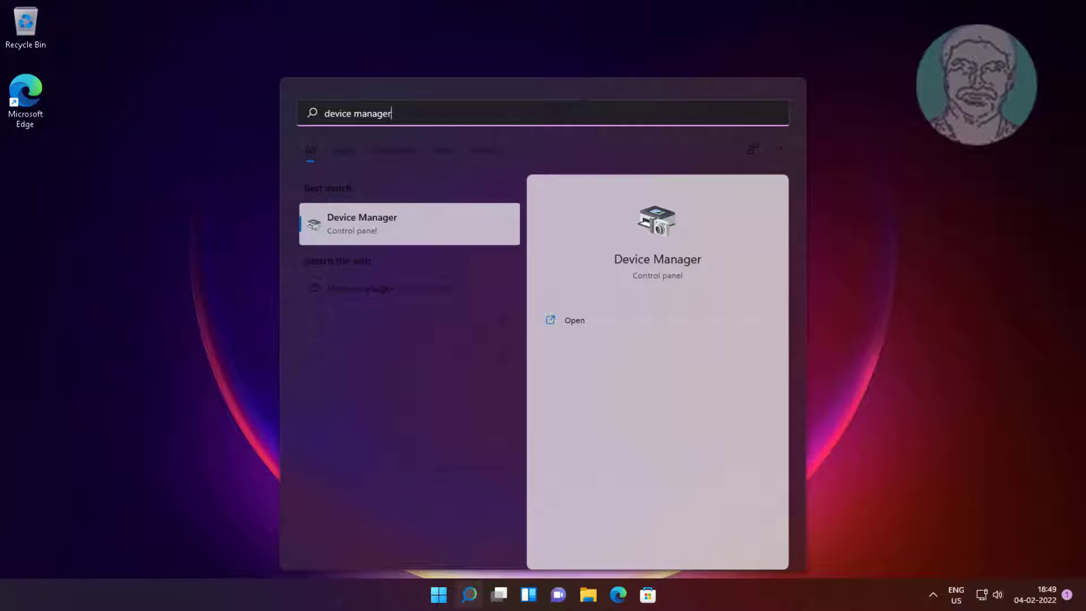
click(362, 224)
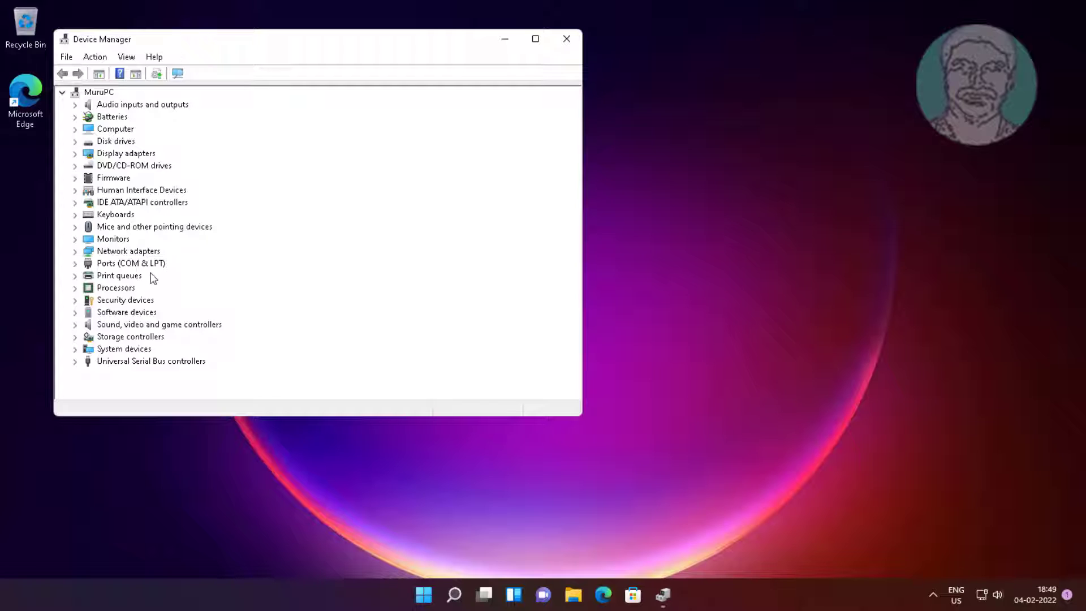
- Show hidden devices in Device Manager and scan for hardware changes
click(136, 255)
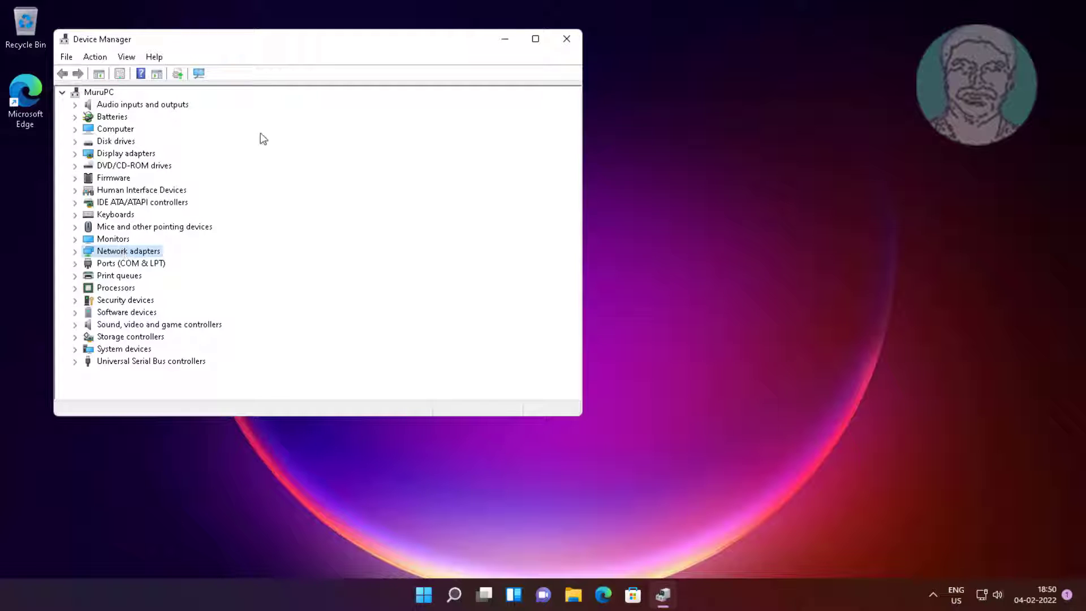
click(128, 57)
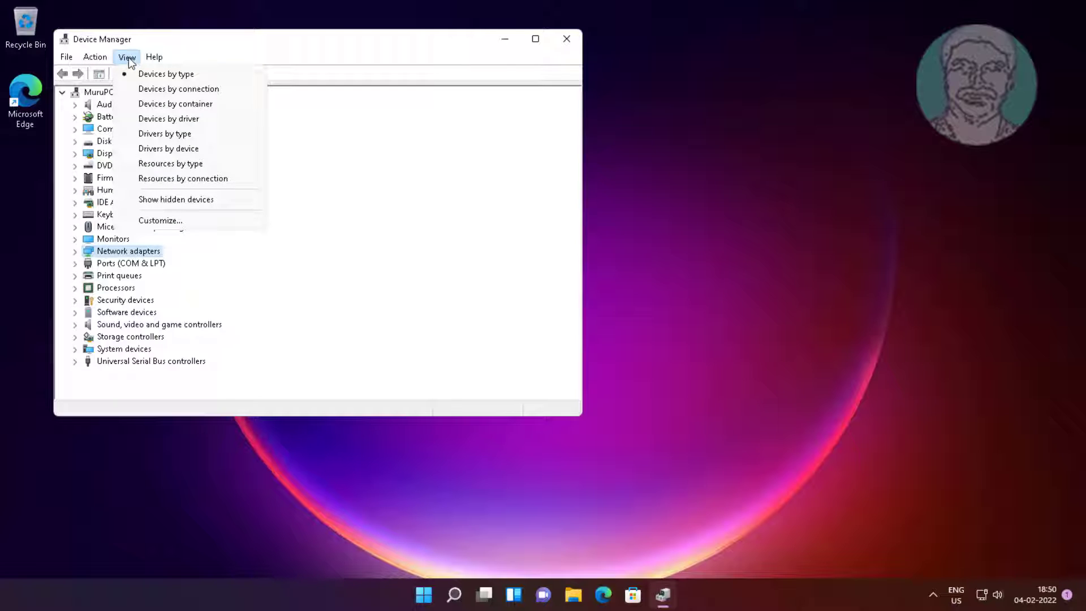
click(179, 200)
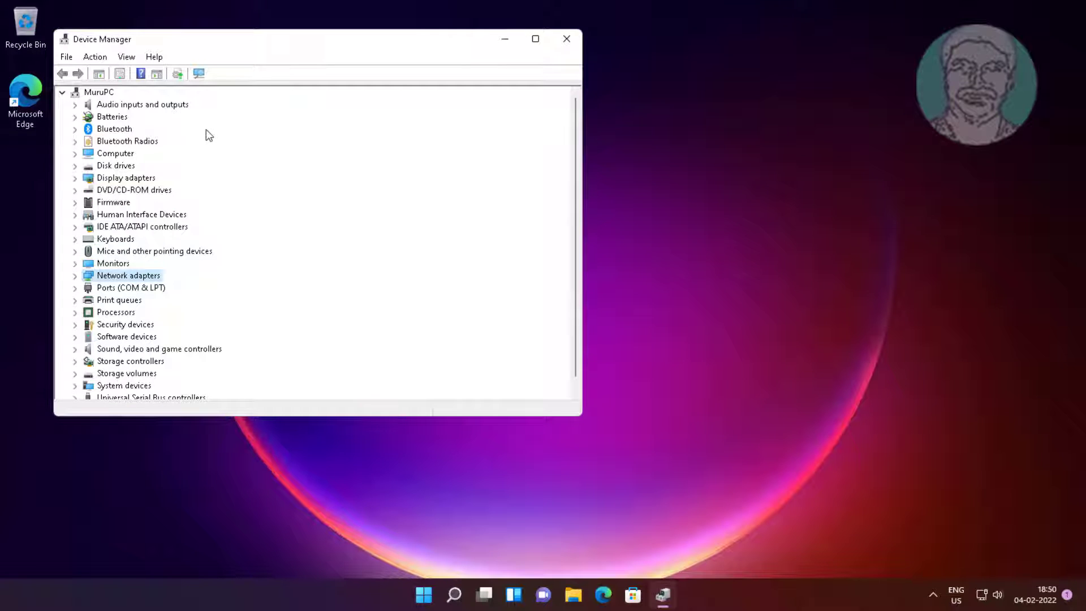
click(95, 58)
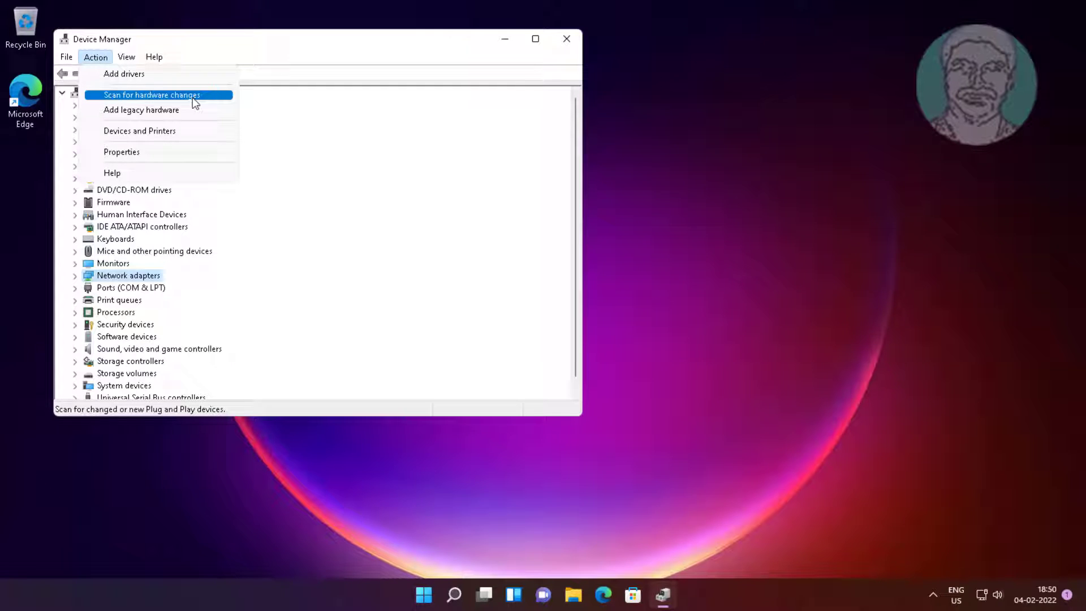
click(172, 96)
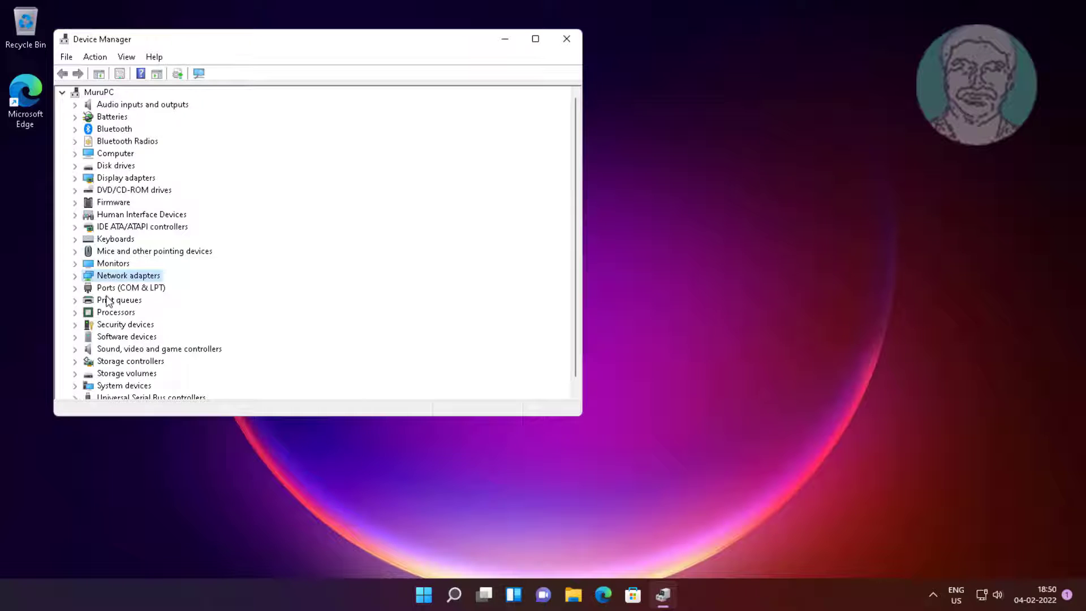
- Check the TP-Link Wireless USB Adapter under Network adapters, then close Device Manager
click(76, 276)
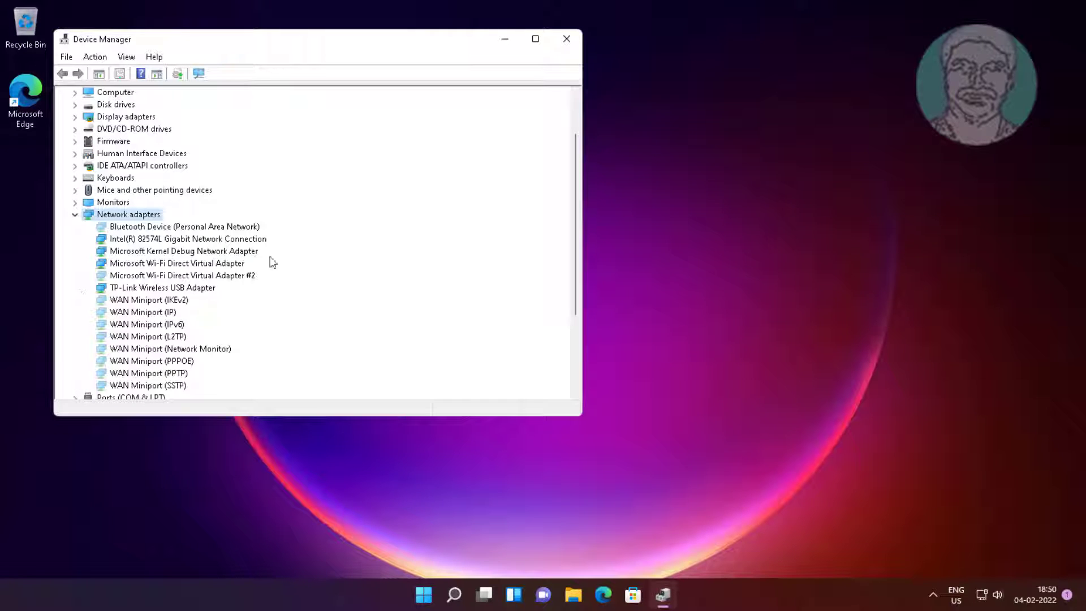
click(187, 287)
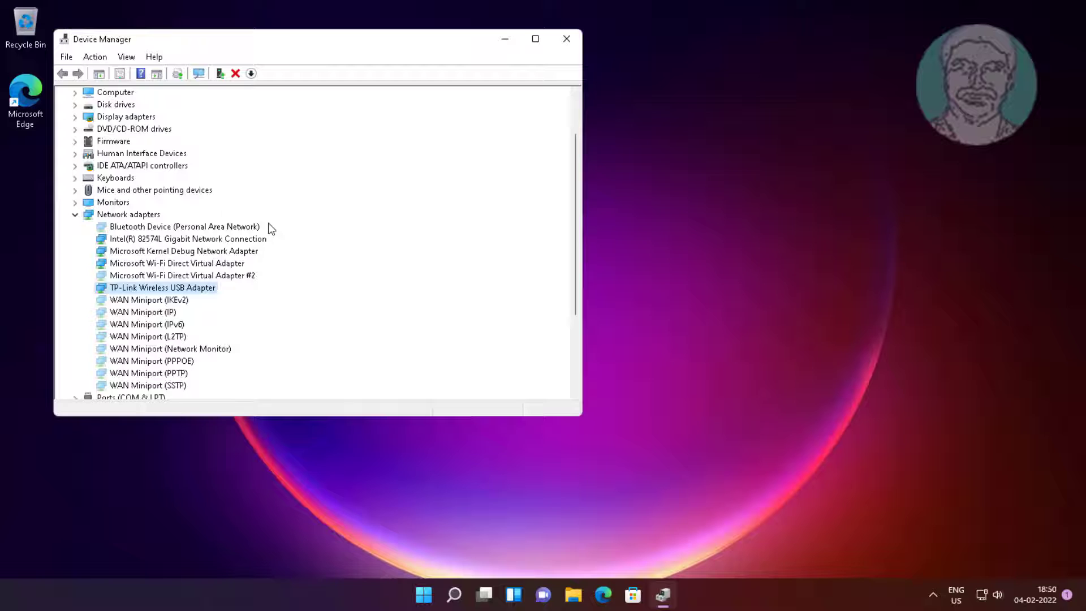
click(75, 214)
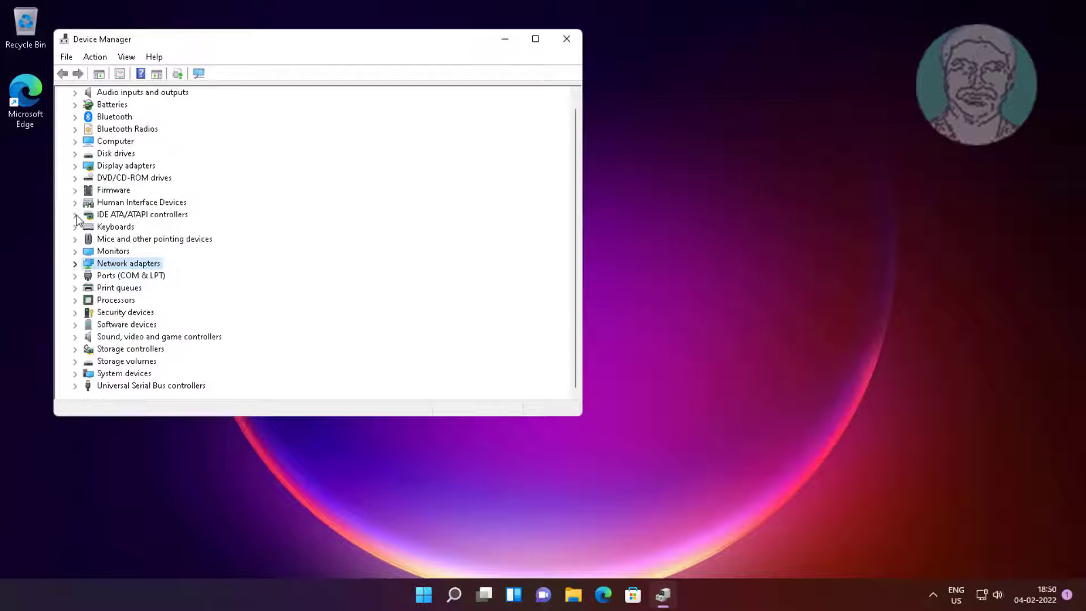
click(566, 39)
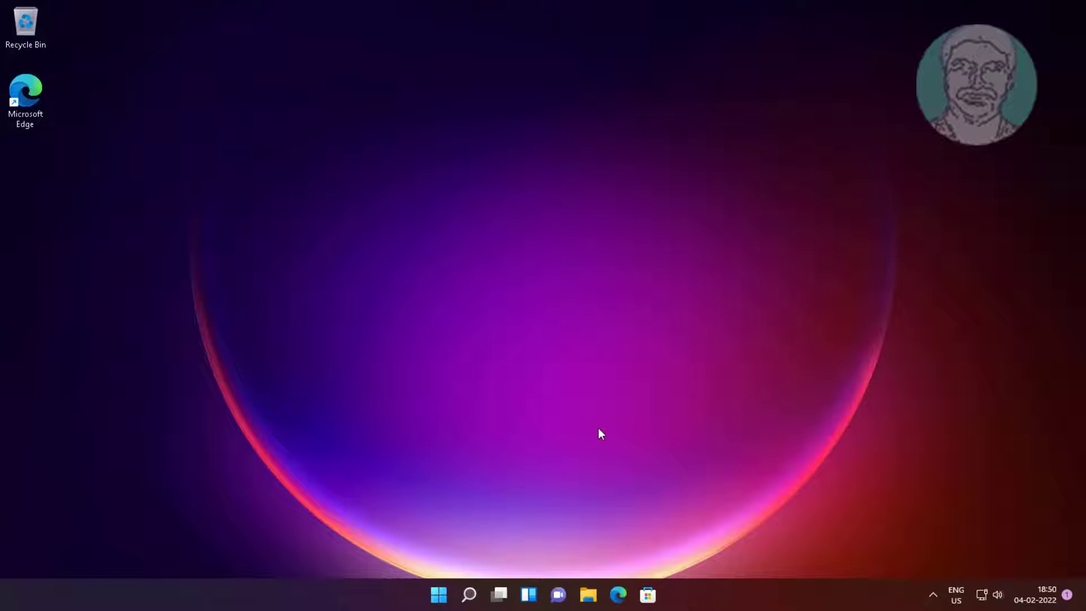
- Search for "cmd" and run Command Prompt as administrator
click(469, 593)
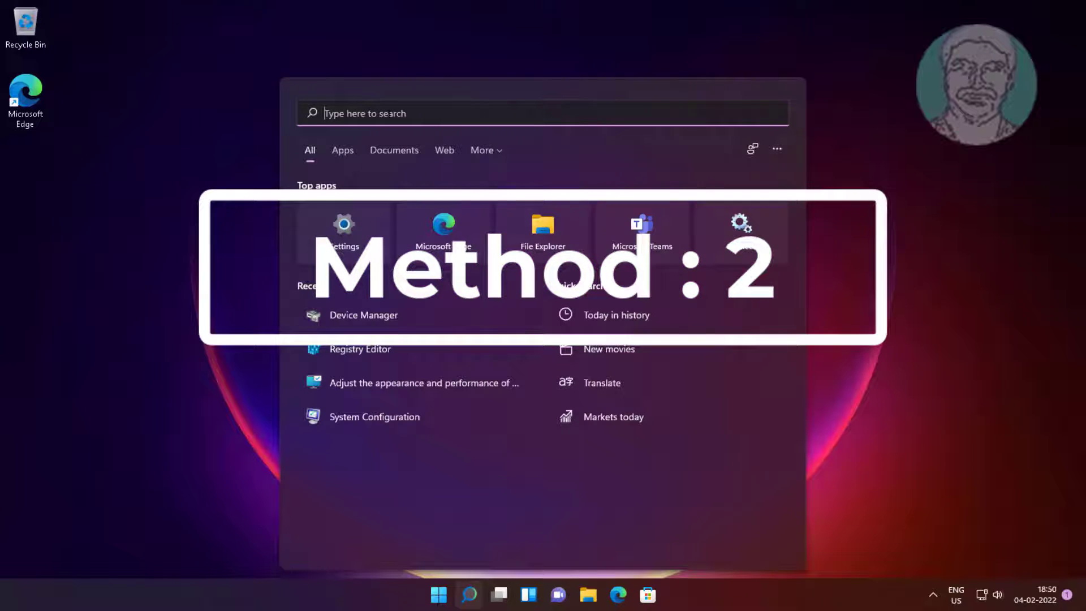
text(cmd)
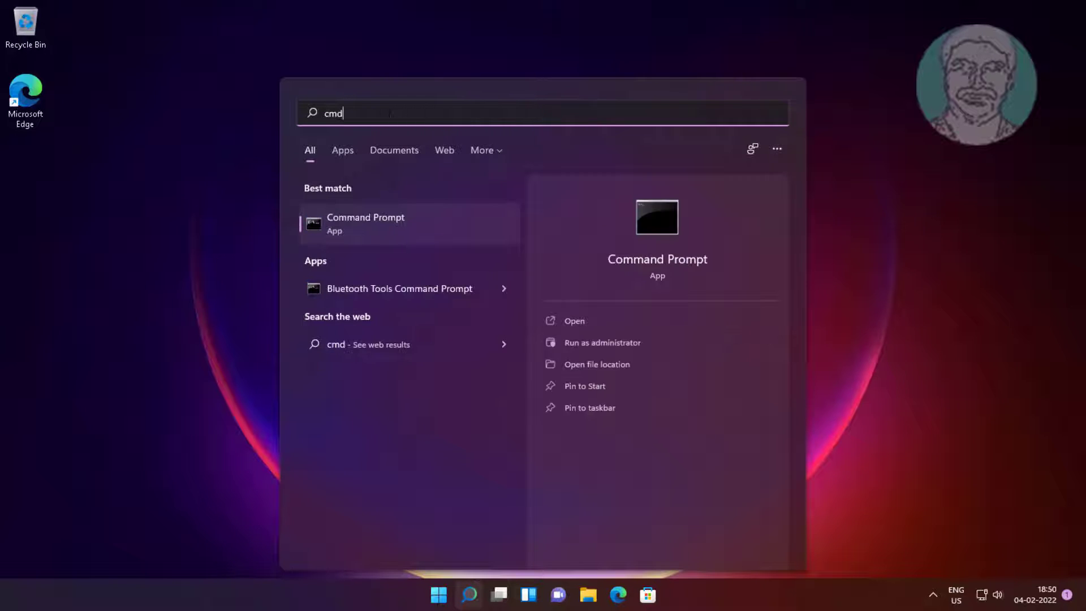
right_click(380, 222)
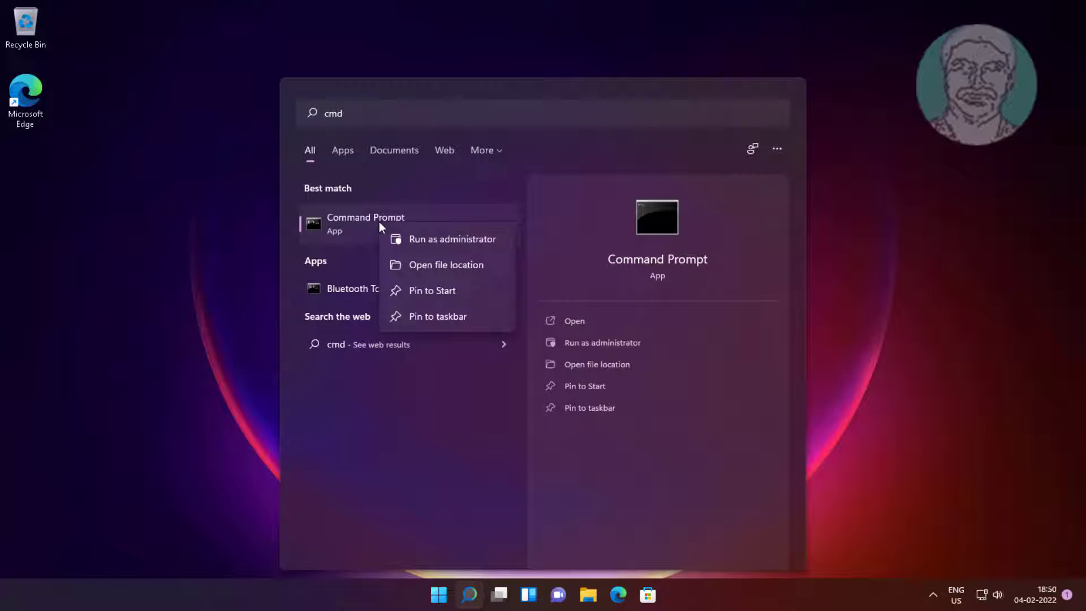
click(427, 243)
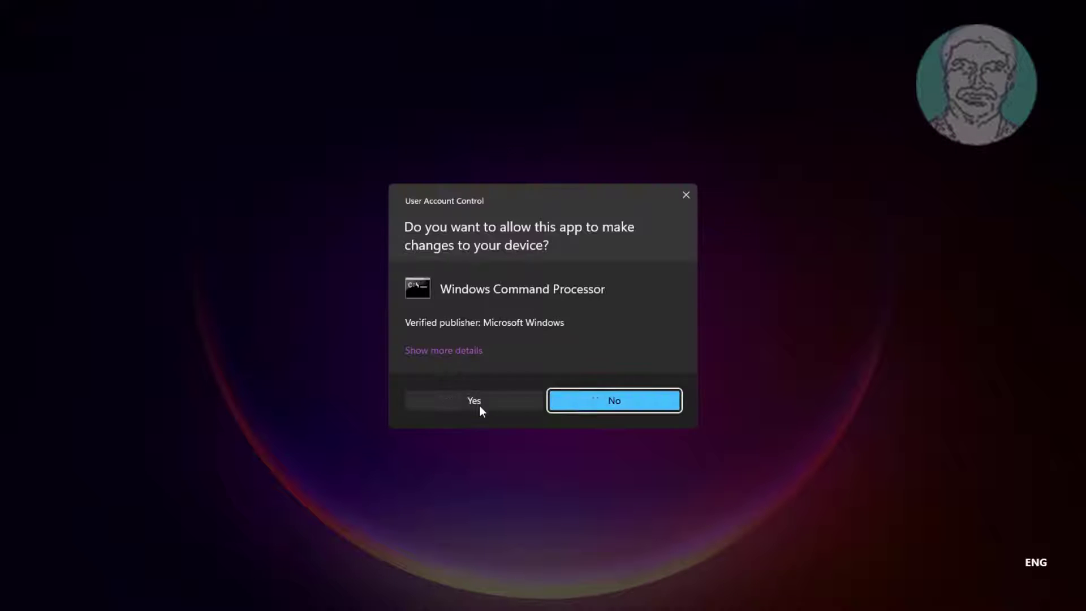
- Approve UAC, run ipconfig /flushdns and netsh winsock reset, exit, and show Start's power options
click(480, 402)
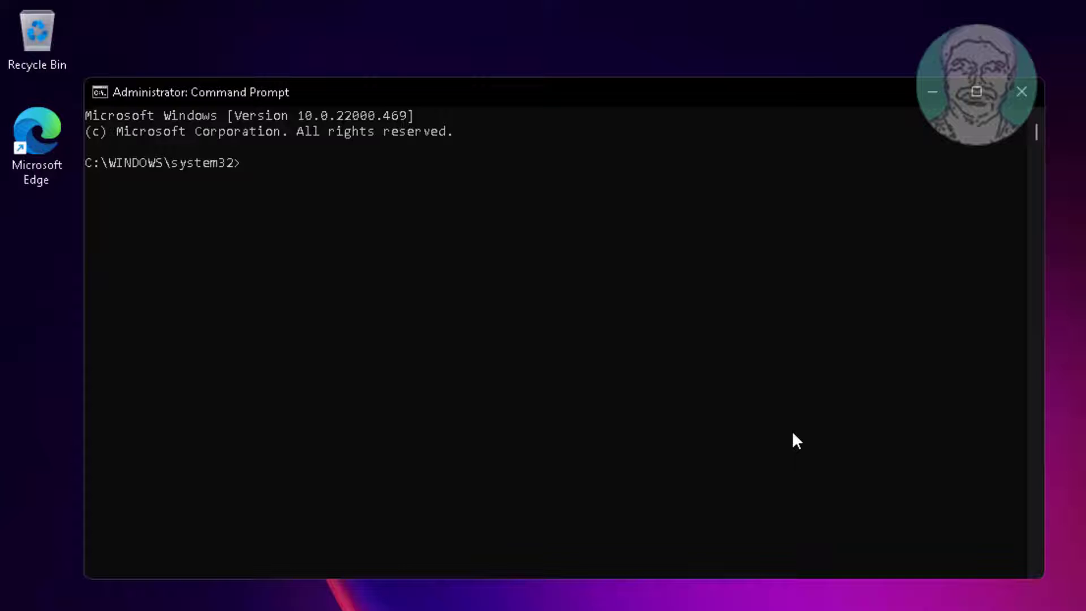
text(ipconfig)
text( /flush)
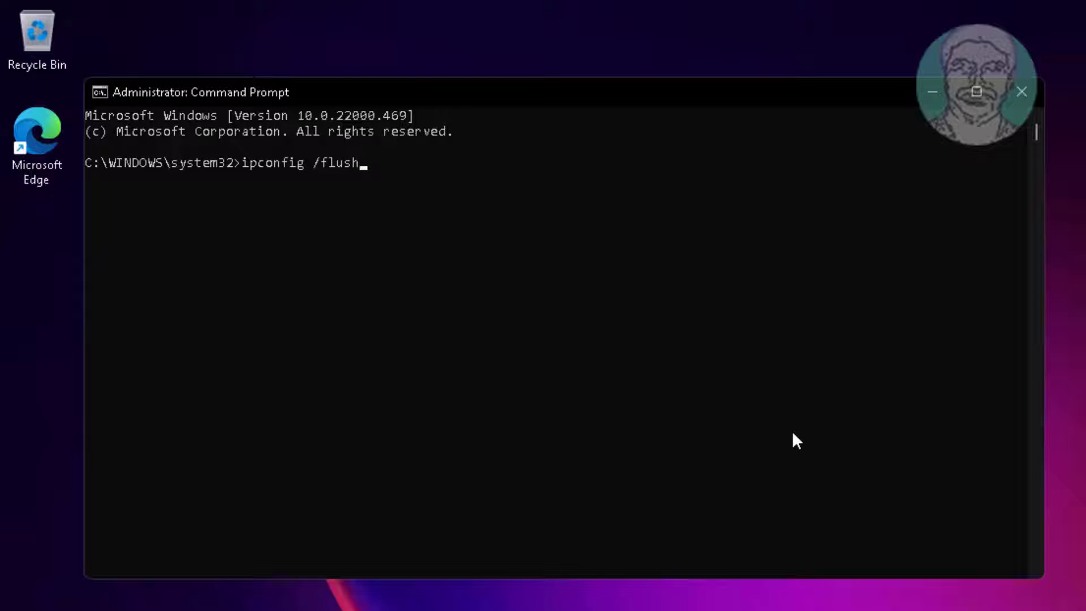
text(dns)
key(Return)
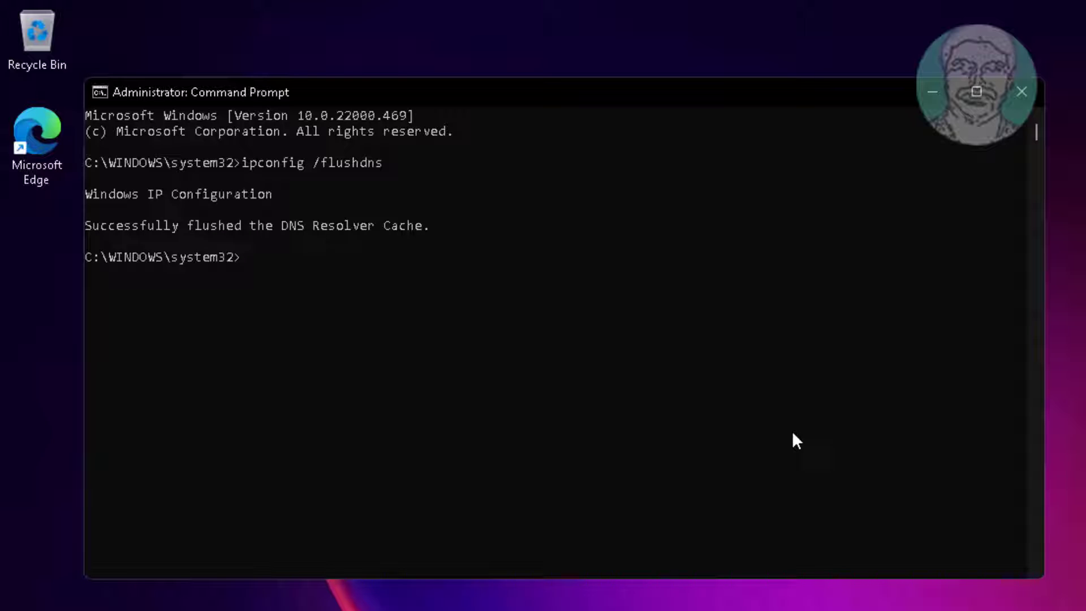
text(netsh )
text(winsock)
text( reset)
key(Return)
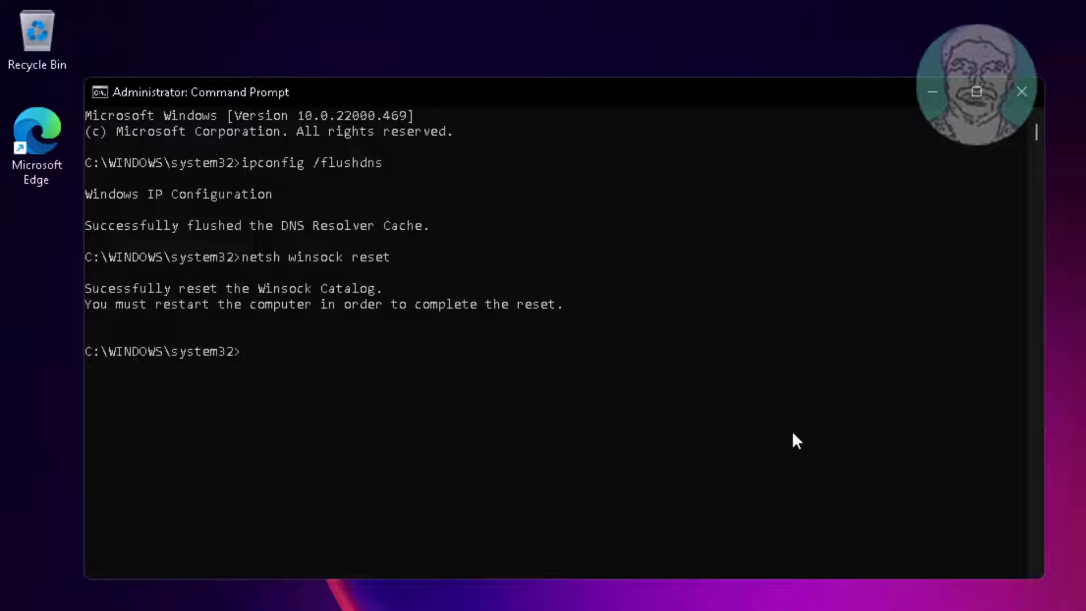
text(exit)
key(Return)
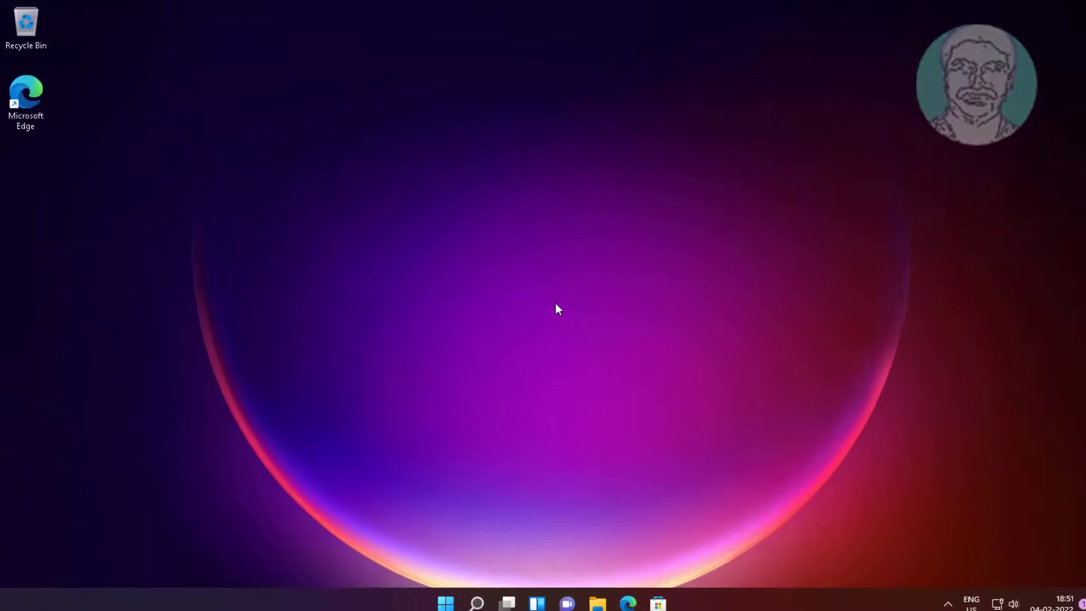
key(super)
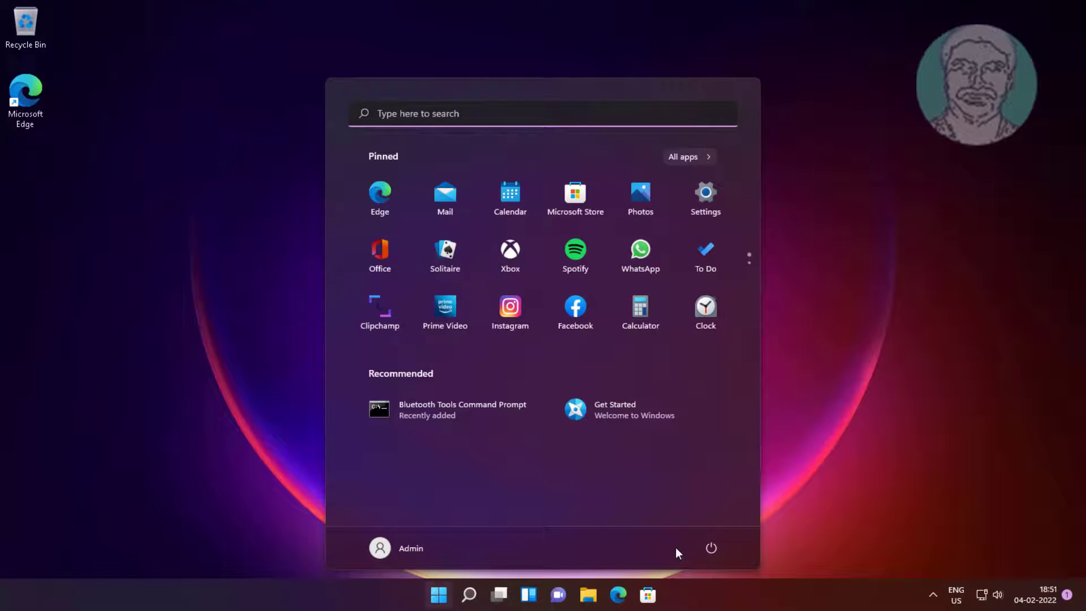
click(710, 548)
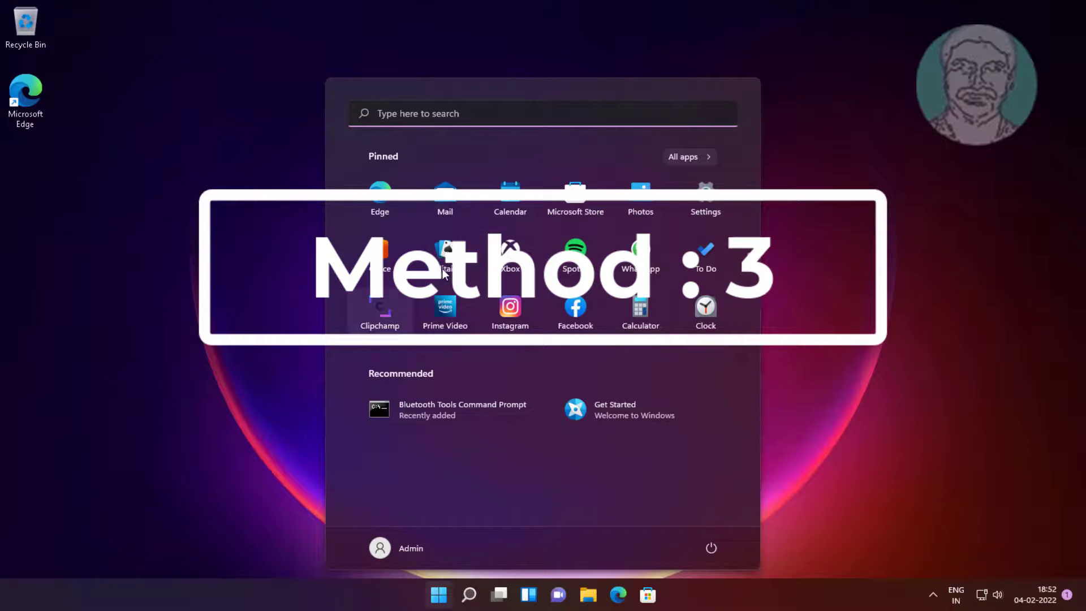
- Open Settings from Start and go to System > Troubleshoot
click(717, 197)
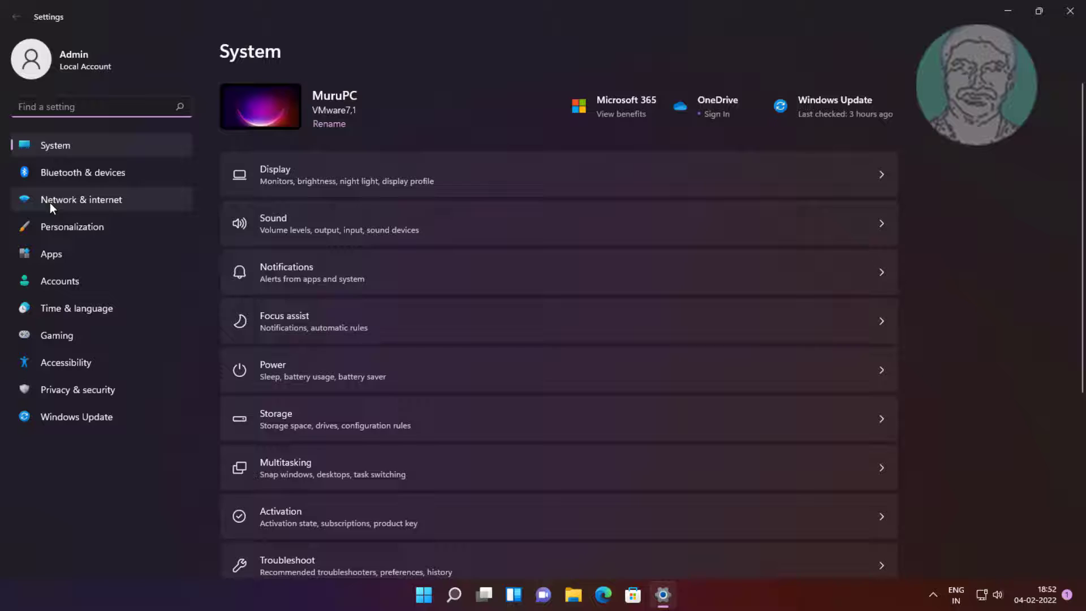
scroll(302, 401, down, 2)
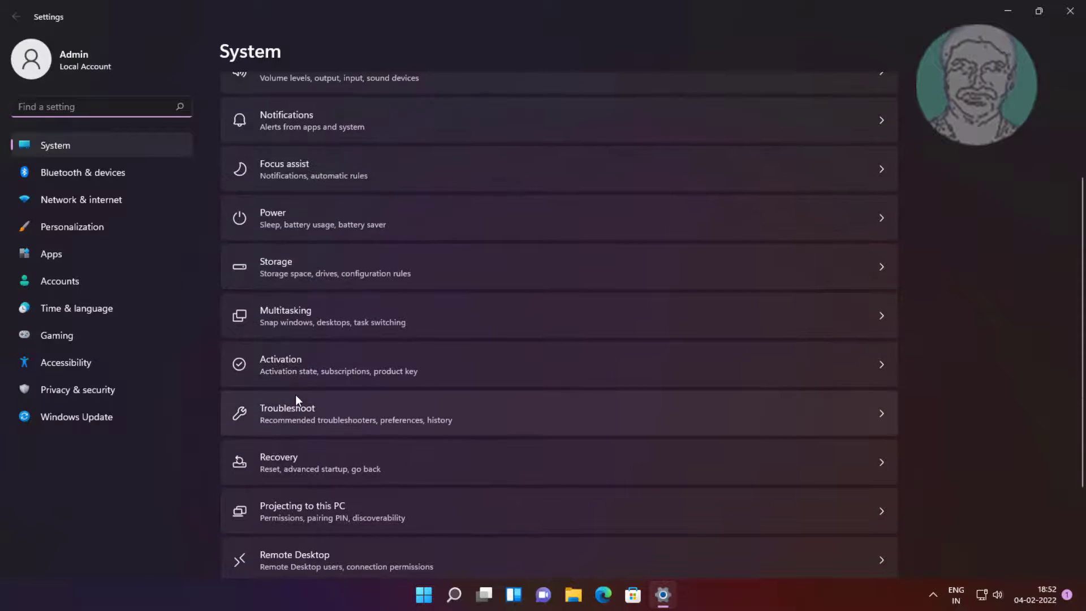
click(296, 416)
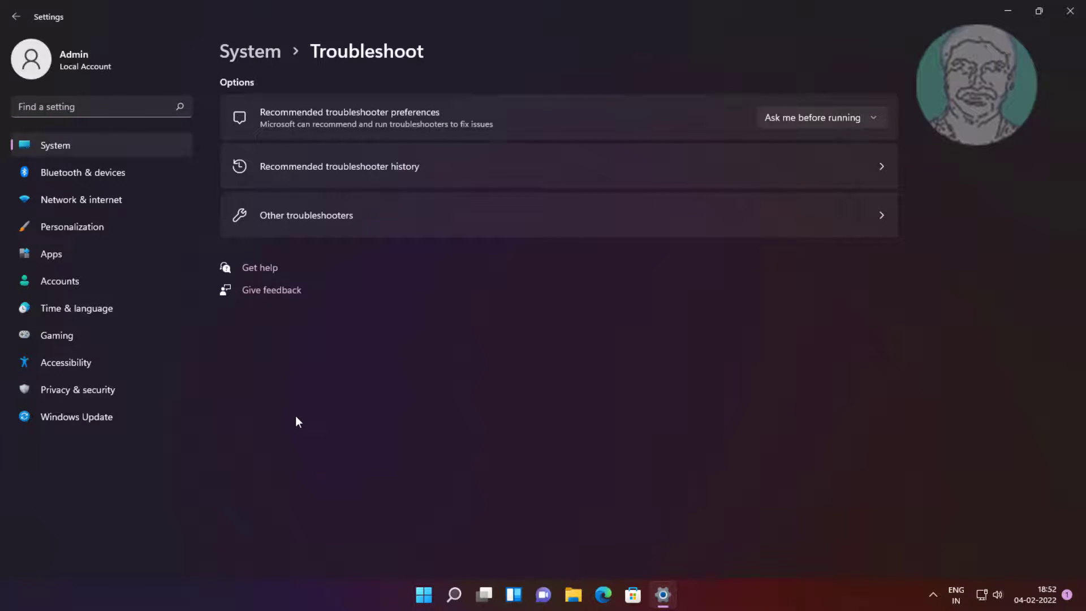
- Open Other troubleshooters to reach the Network Adapter entry
click(318, 228)
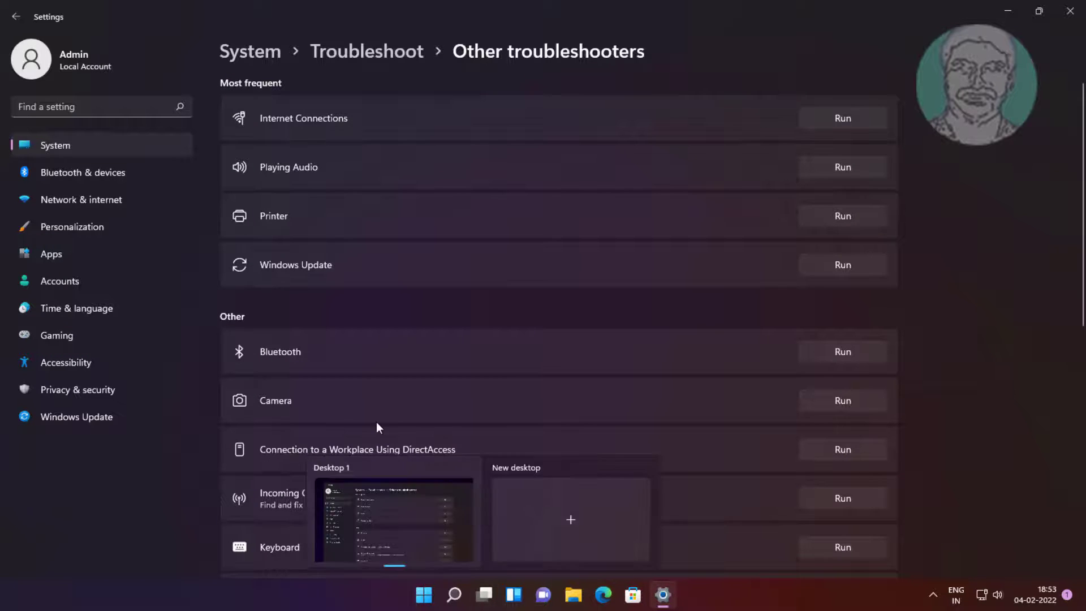
scroll(376, 422, down, 2)
scroll(376, 422, down, 2)
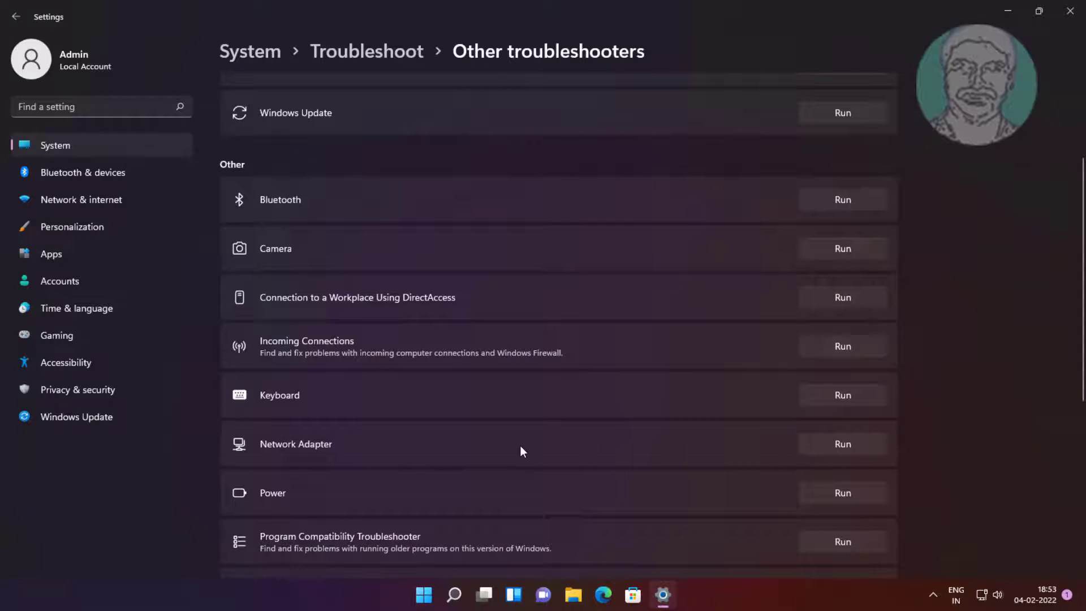
- Run the Network Adapter troubleshooter on Wi-Fi, skip the wireless network step, and close it
click(847, 446)
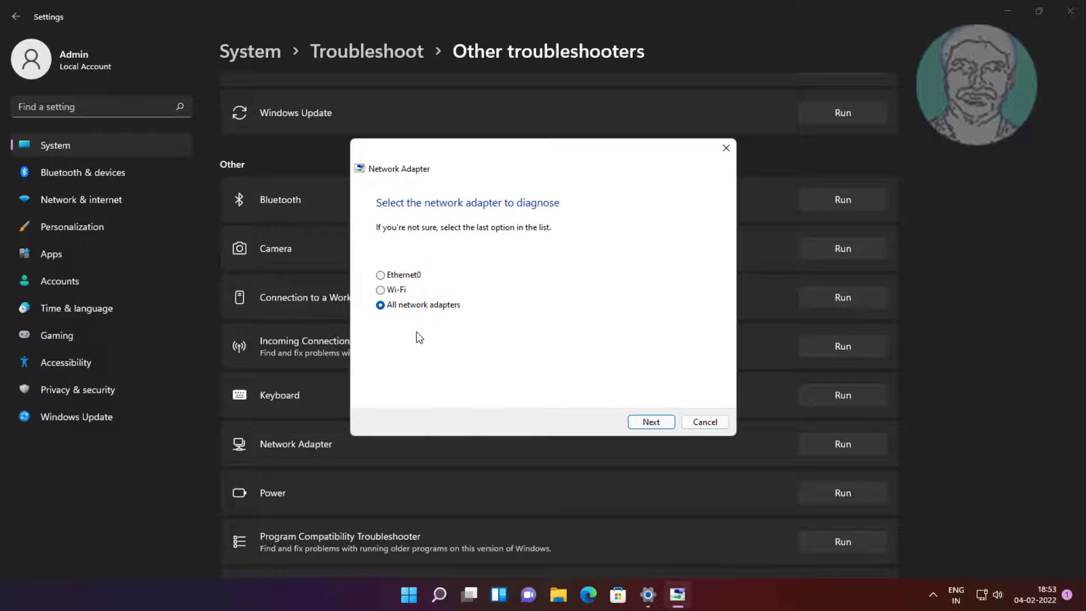
click(380, 289)
click(650, 422)
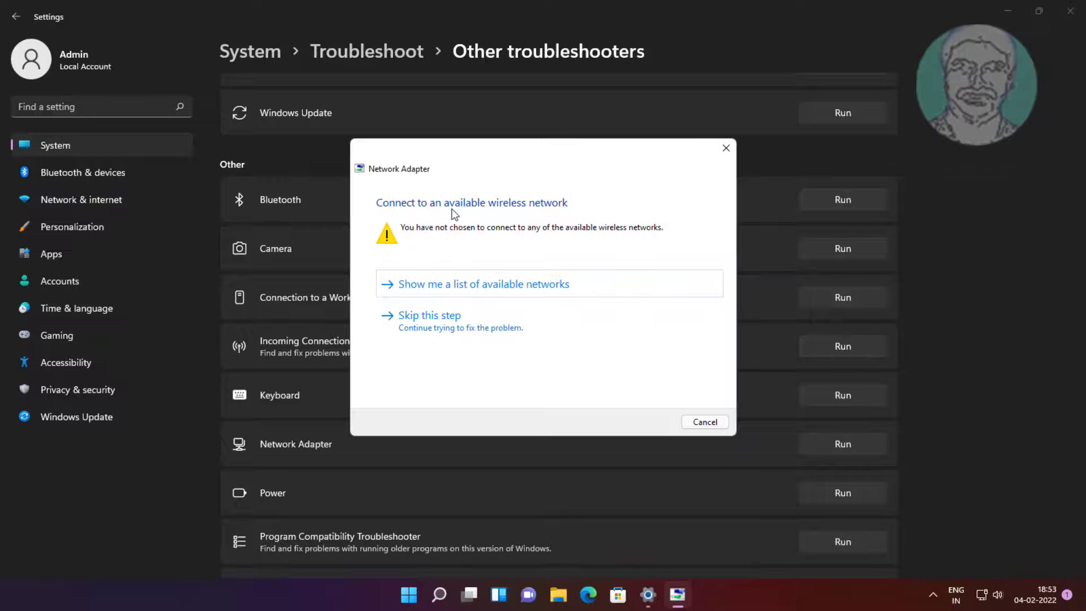
click(455, 338)
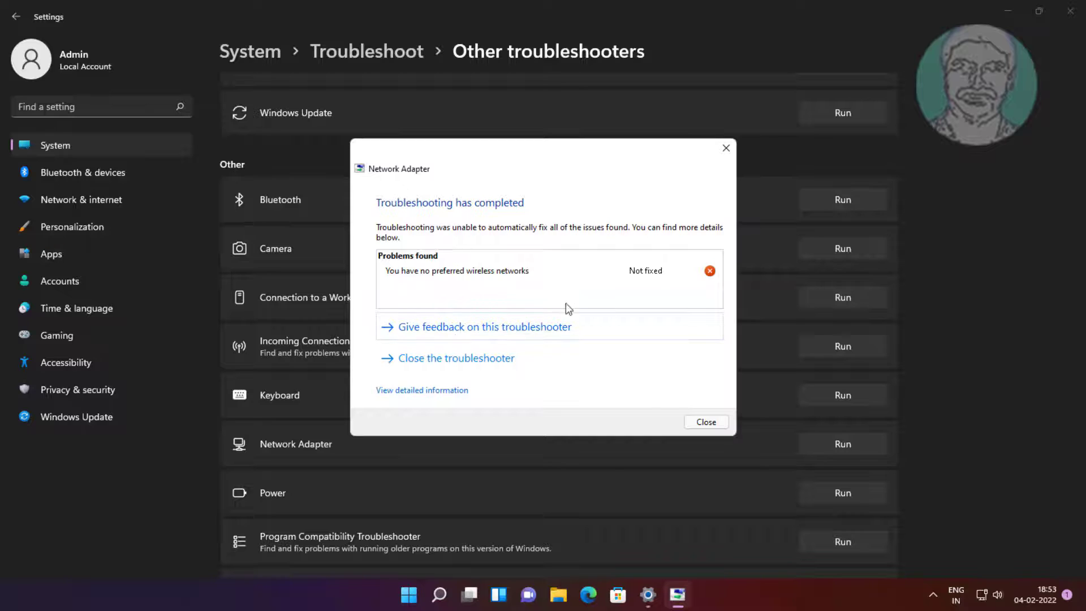
click(702, 427)
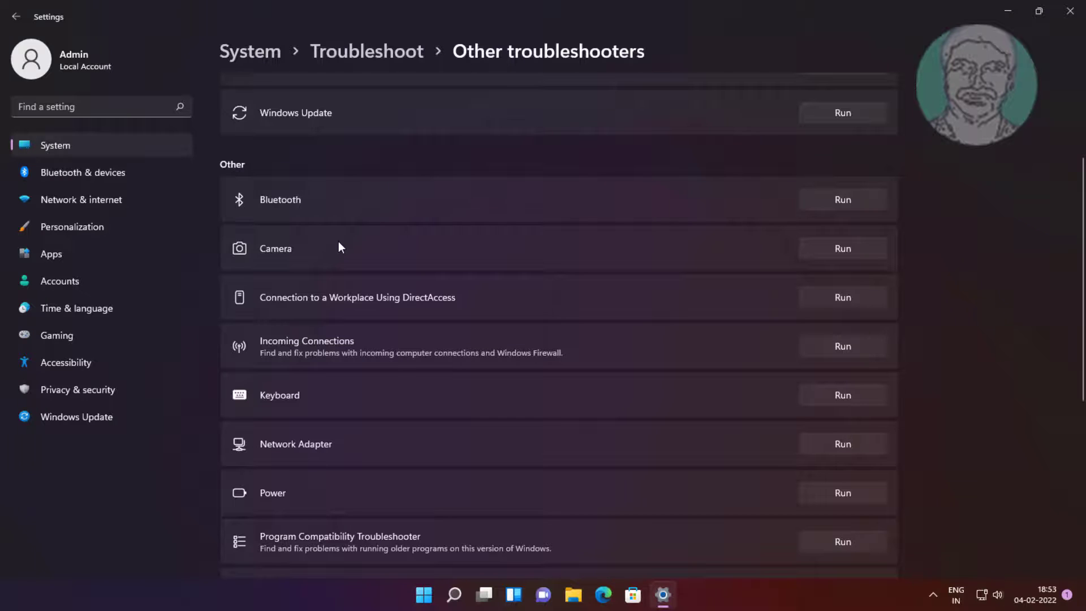
- Restart Settings and go to Network & internet > Advanced network settings
click(1069, 11)
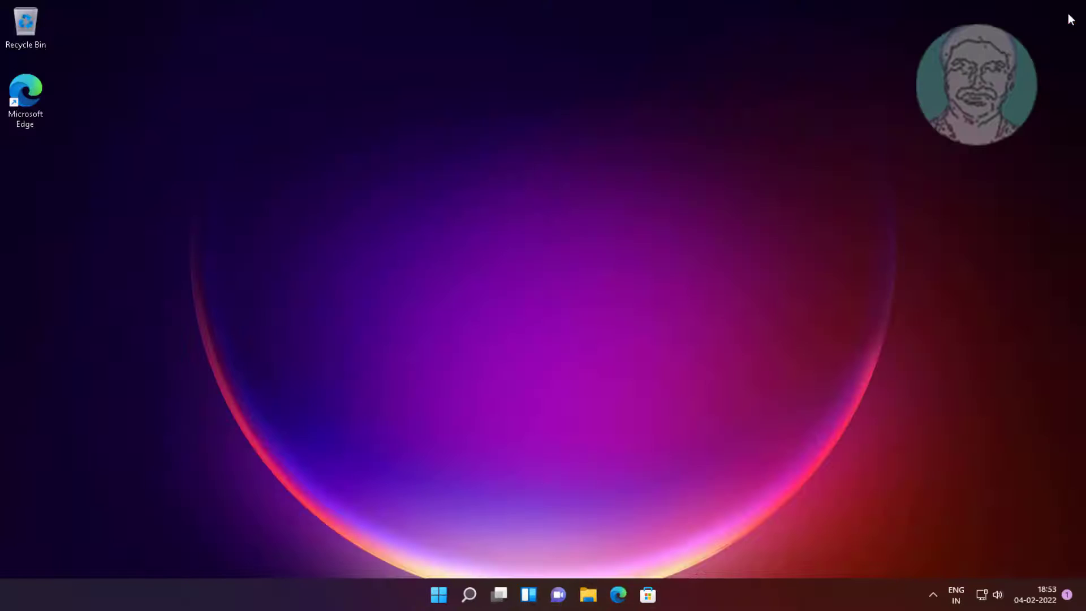
click(439, 595)
click(705, 195)
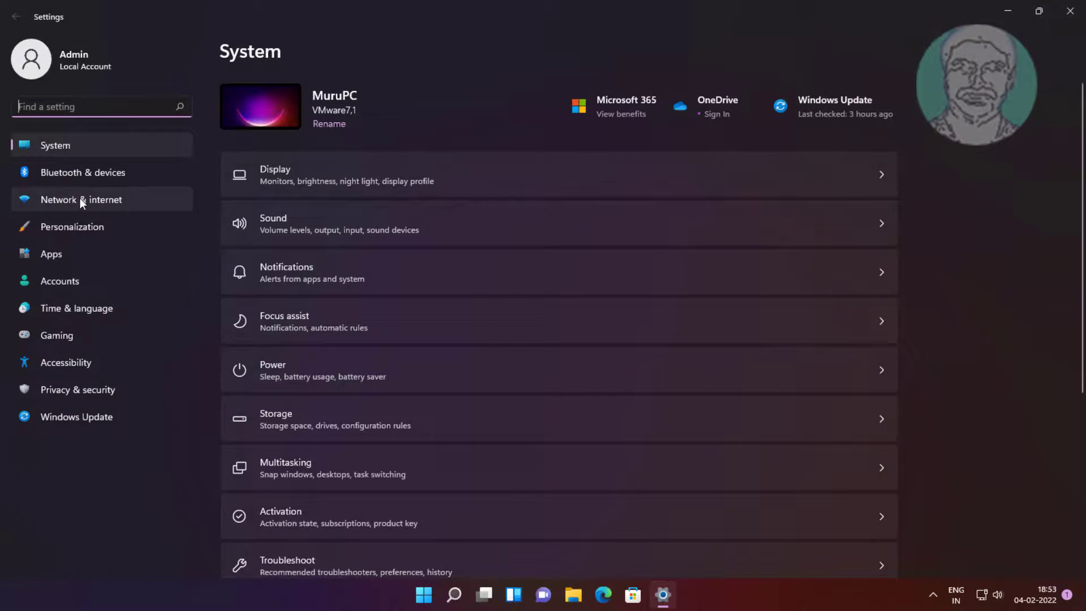
click(79, 199)
click(342, 532)
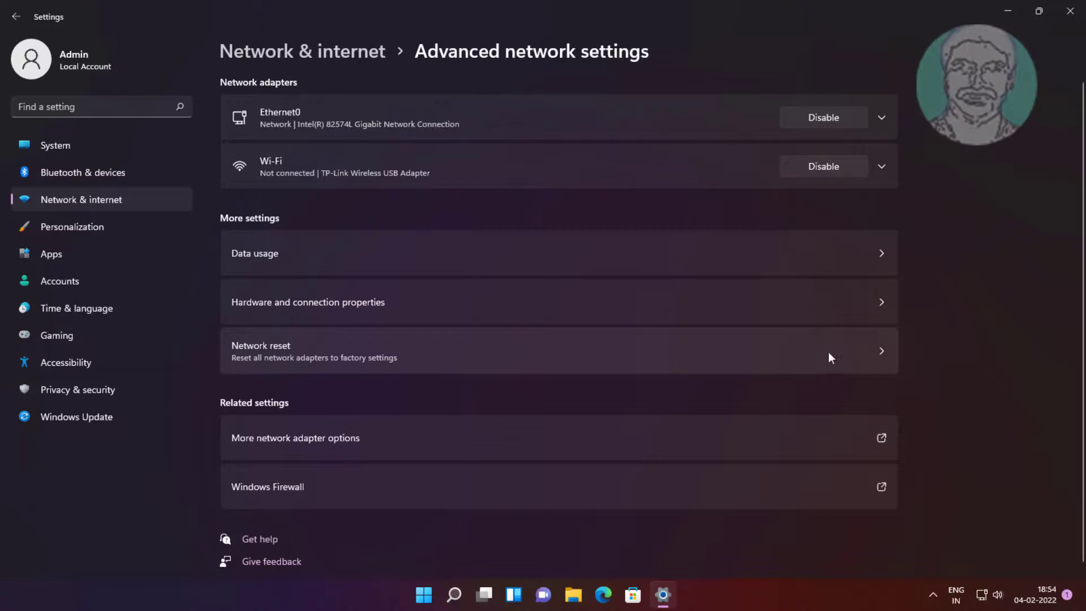
- Open Network reset, choose Reset now, and confirm with Yes
click(857, 355)
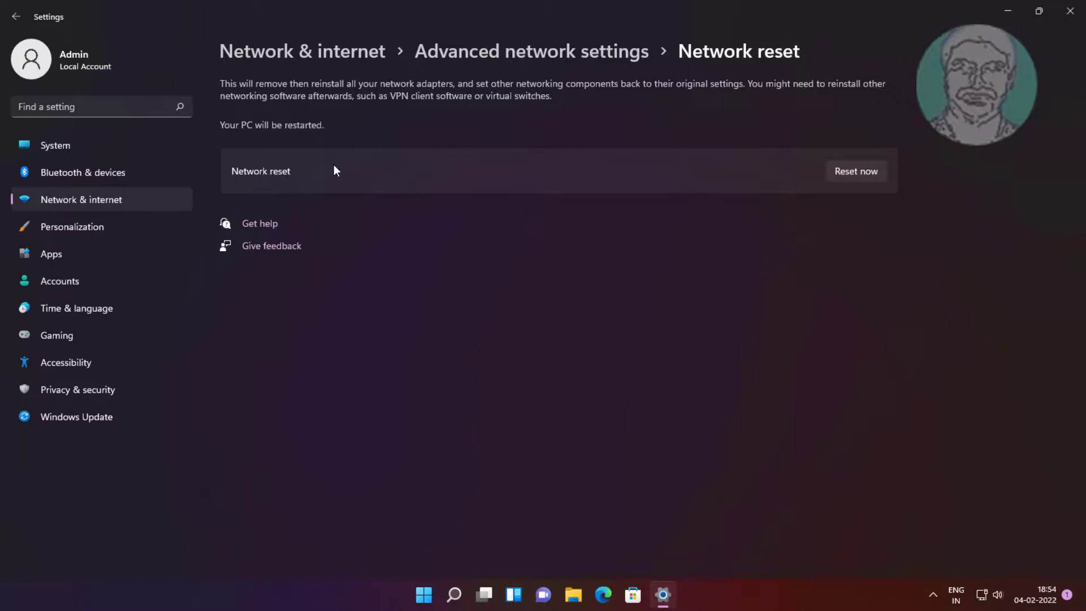
click(861, 174)
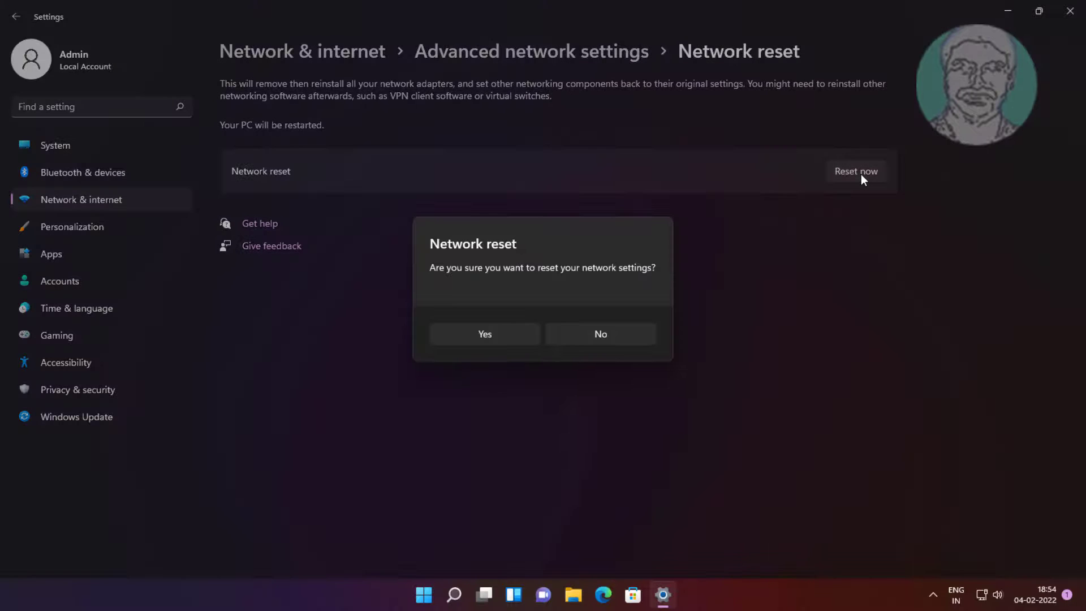
click(477, 330)
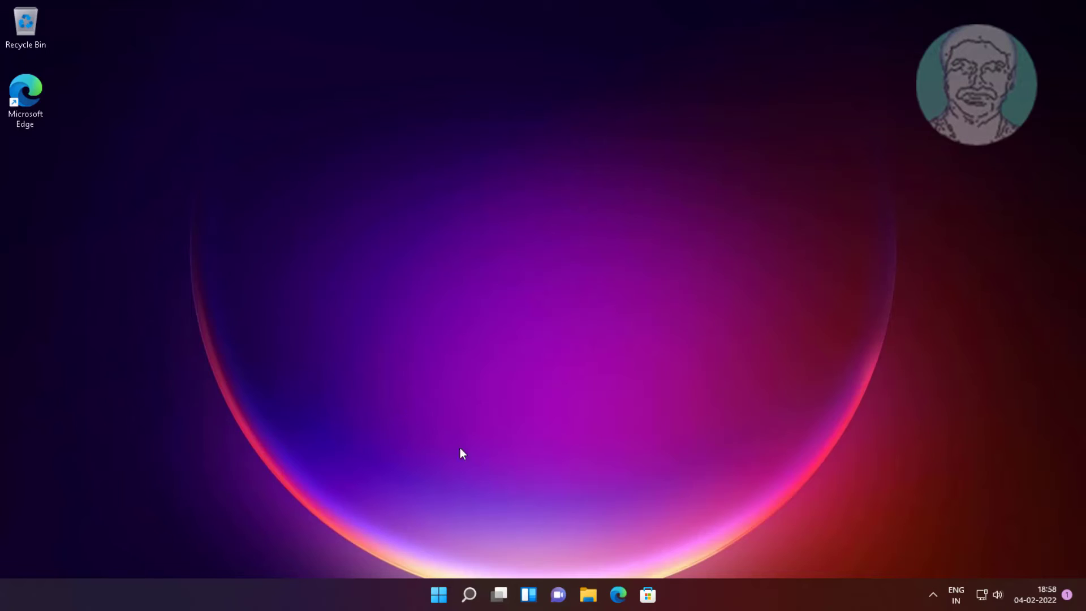
- Search for cmd, run Command Prompt as administrator, and accept the UAC prompt
click(469, 598)
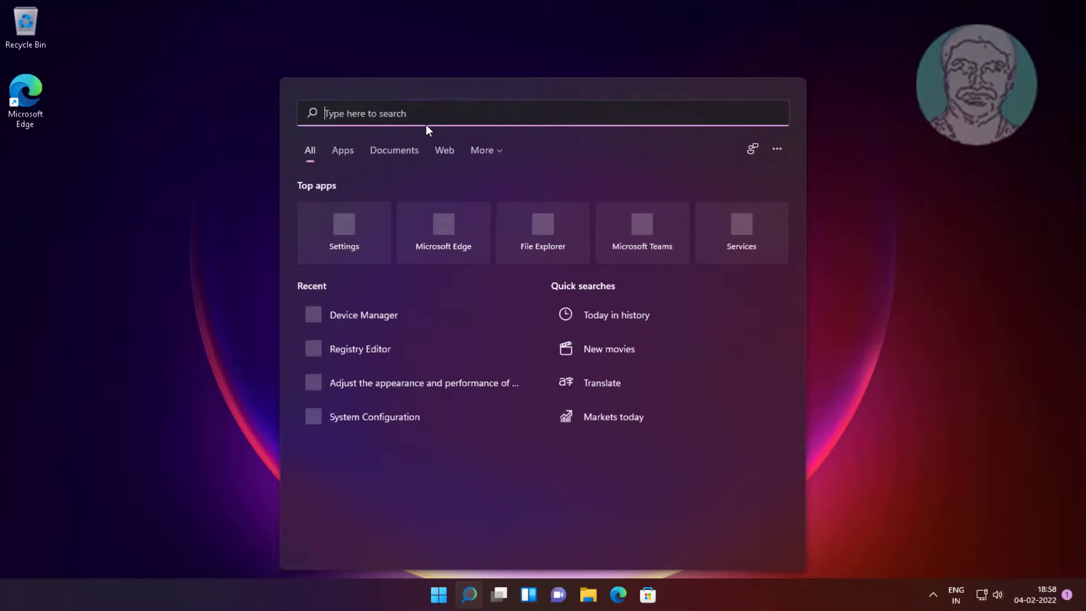
text(cmd)
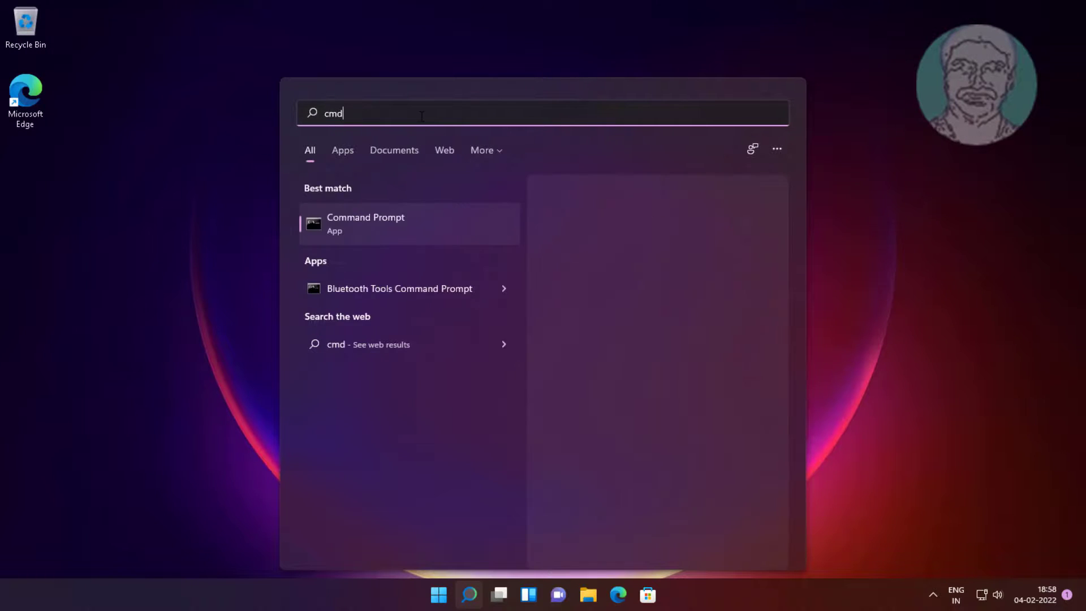
right_click(364, 223)
click(401, 240)
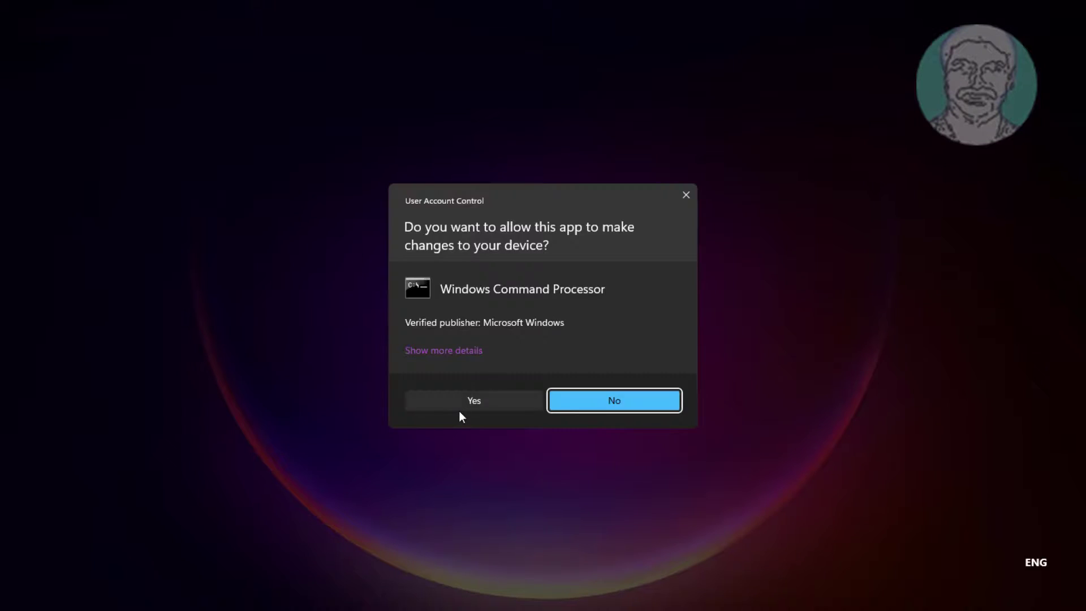
click(459, 409)
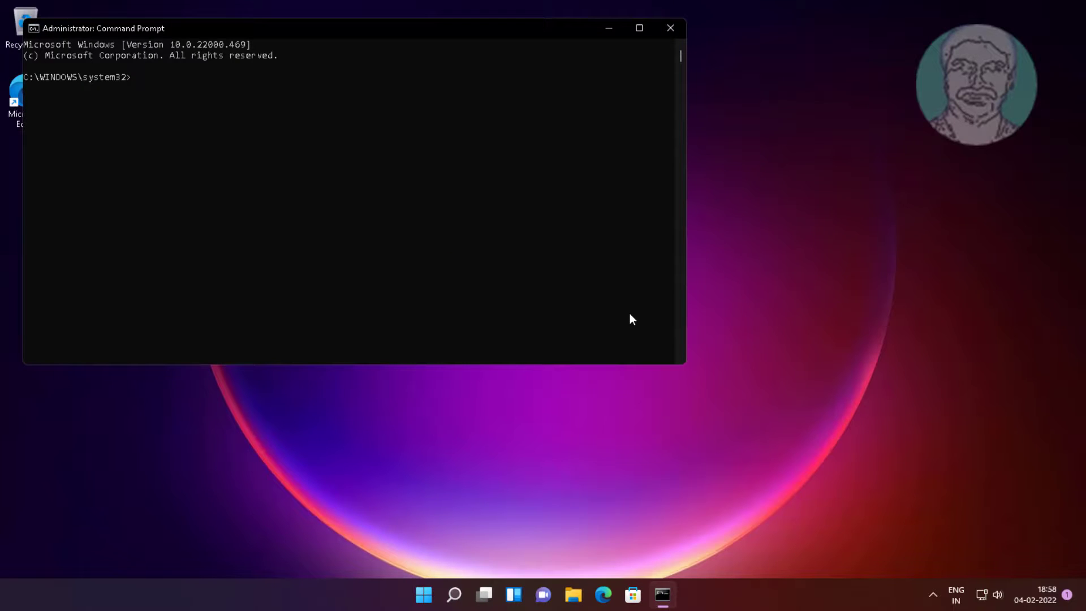
text(netcfg -)
text(d)
- Run netcfg -d to remove all network devices, then exit Command Prompt
key(Return)
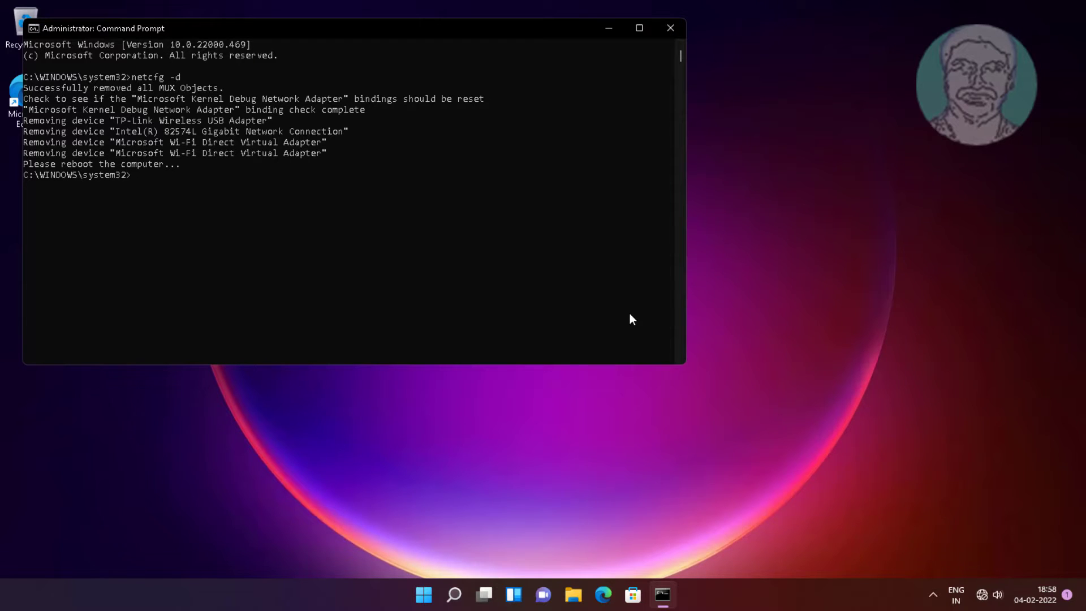
text(exit)
key(Return)
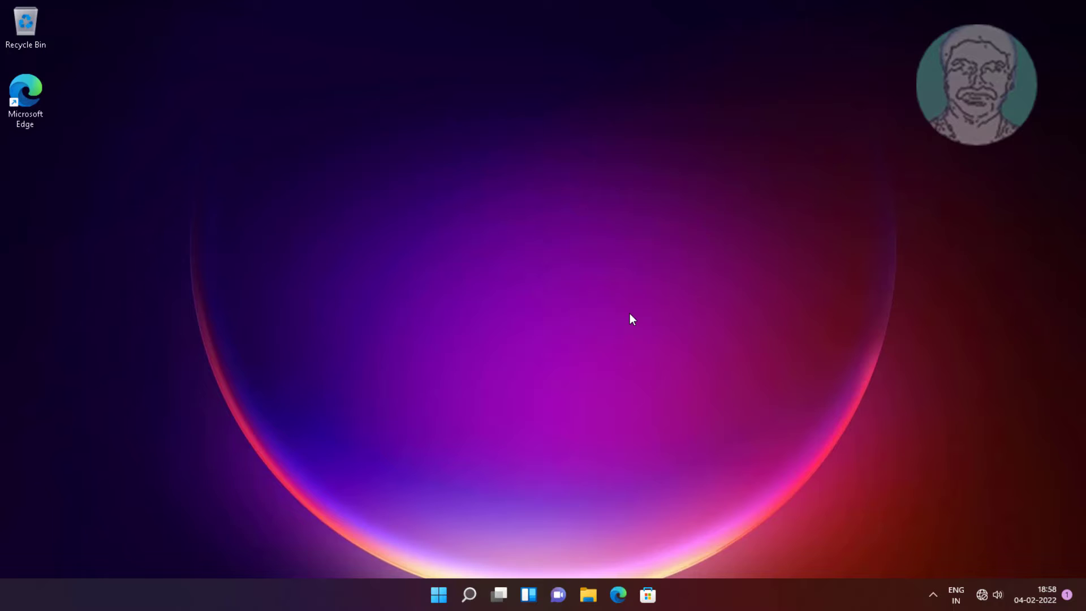
- Restart the PC from the Start menu's power options
click(439, 592)
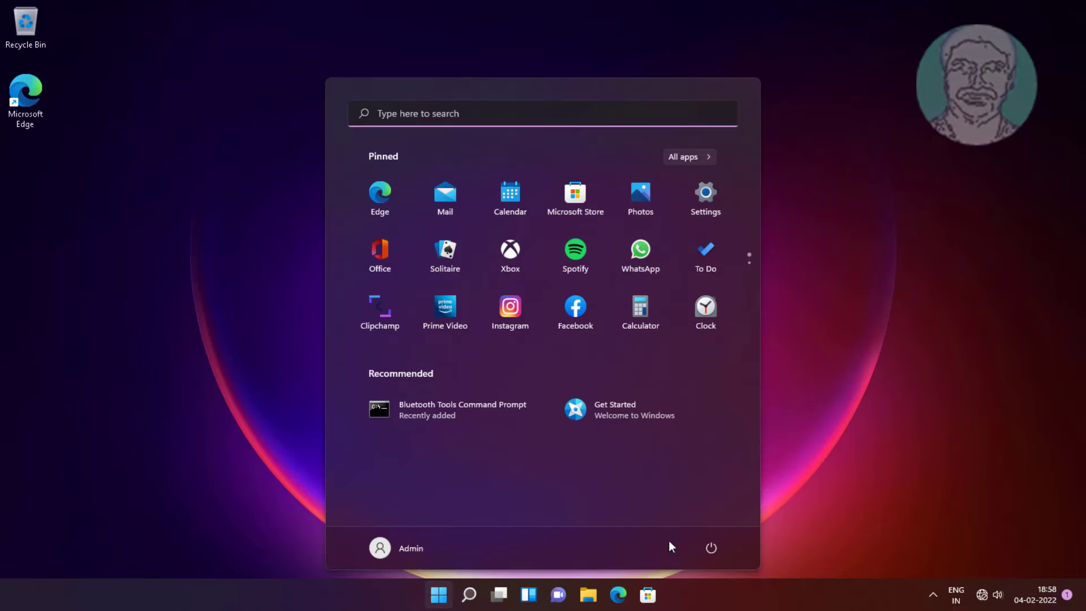
click(712, 546)
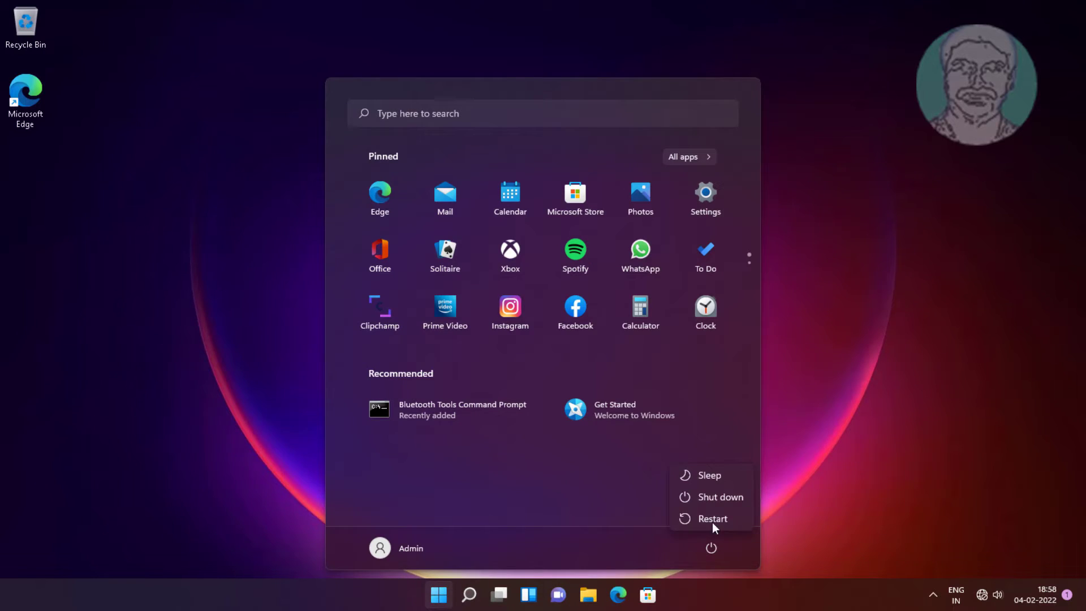